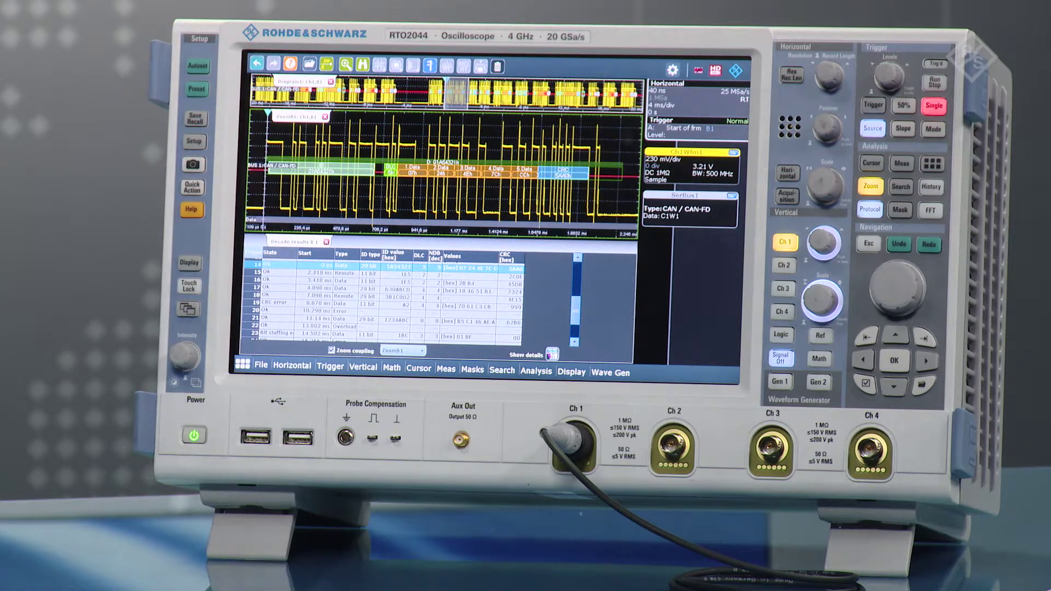
Centre the zoom window on the remote frame in row 15 of the decode results.
click(329, 272)
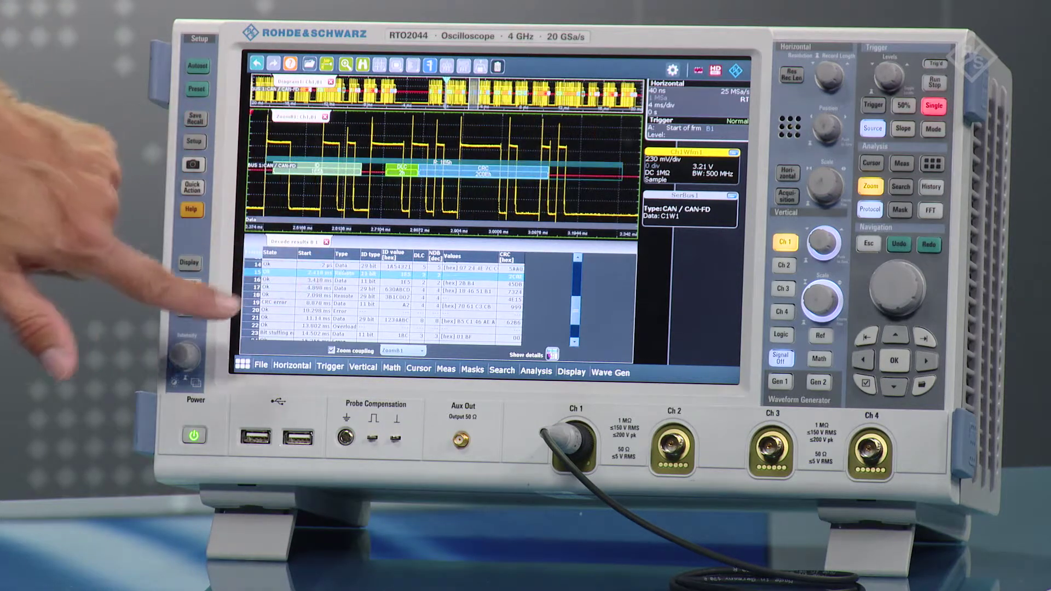